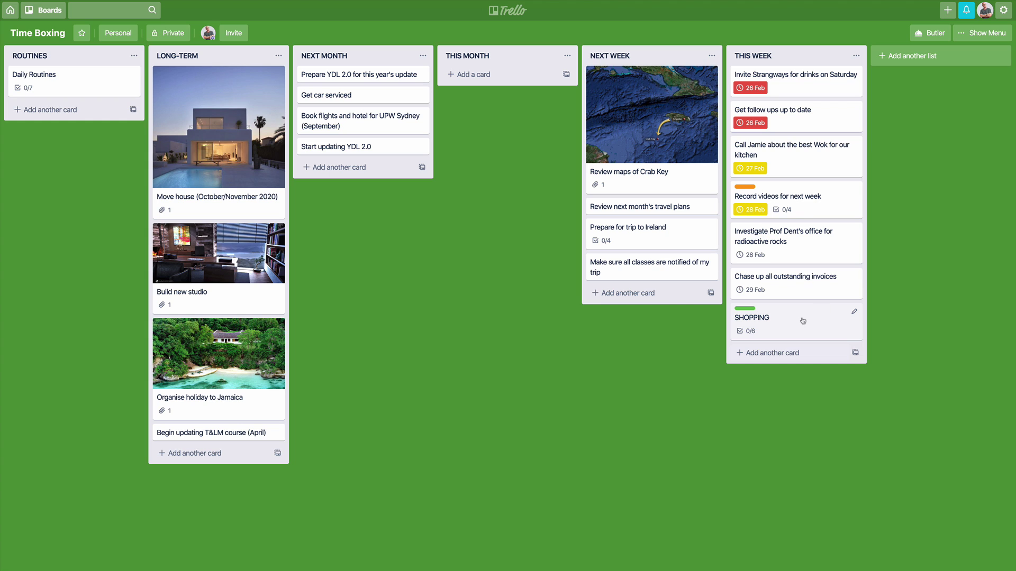
{"action": "mouse_move", "coordinate": [803, 321]}
{"action": "left_mouse_down"}
{"action": "mouse_move", "coordinate": [789, 119]}
{"action": "mouse_move", "coordinate": [776, 299]}
{"action": "mouse_move", "coordinate": [797, 342]}
{"action": "mouse_move", "coordinate": [799, 324]}
{"action": "left_mouse_up"}
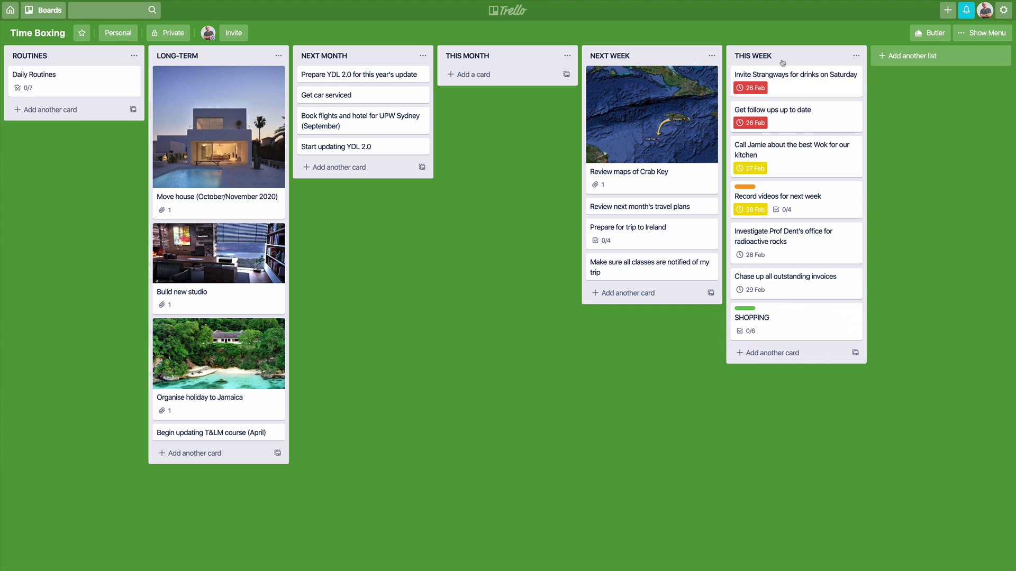
{"action": "left_click", "coordinate": [799, 315]}
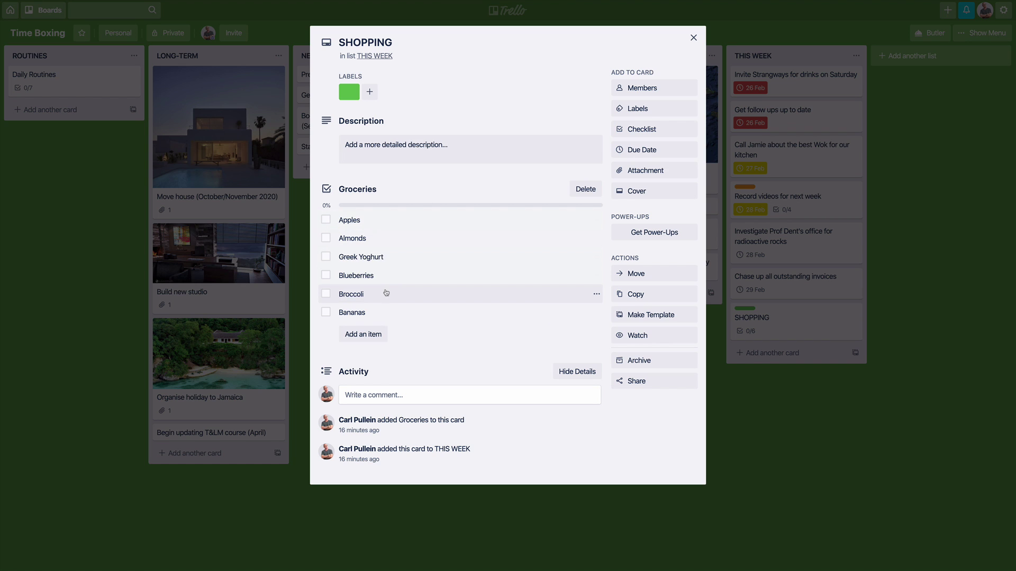
{"action": "left_click", "coordinate": [693, 38]}
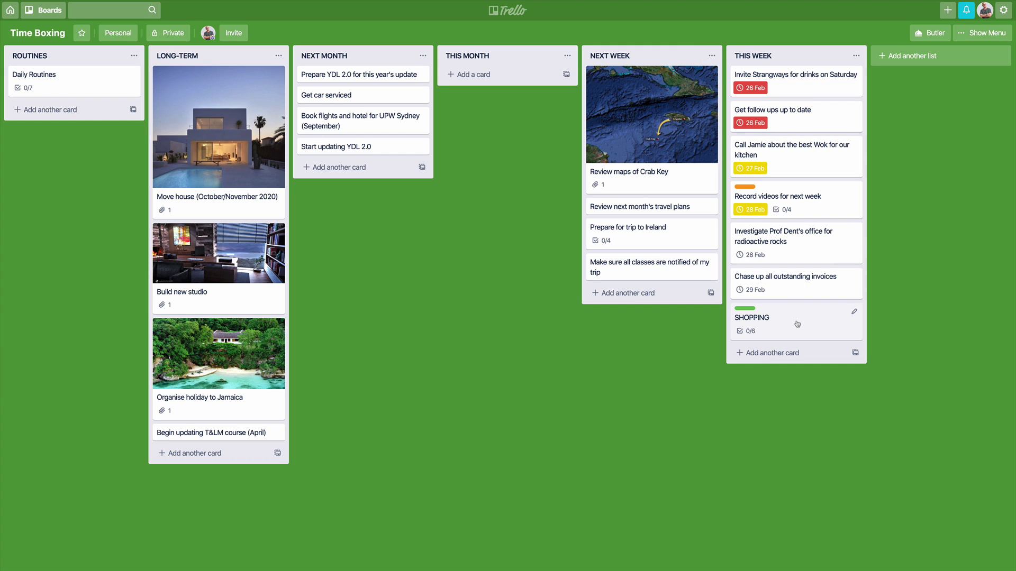
{"action": "left_click", "coordinate": [810, 209]}
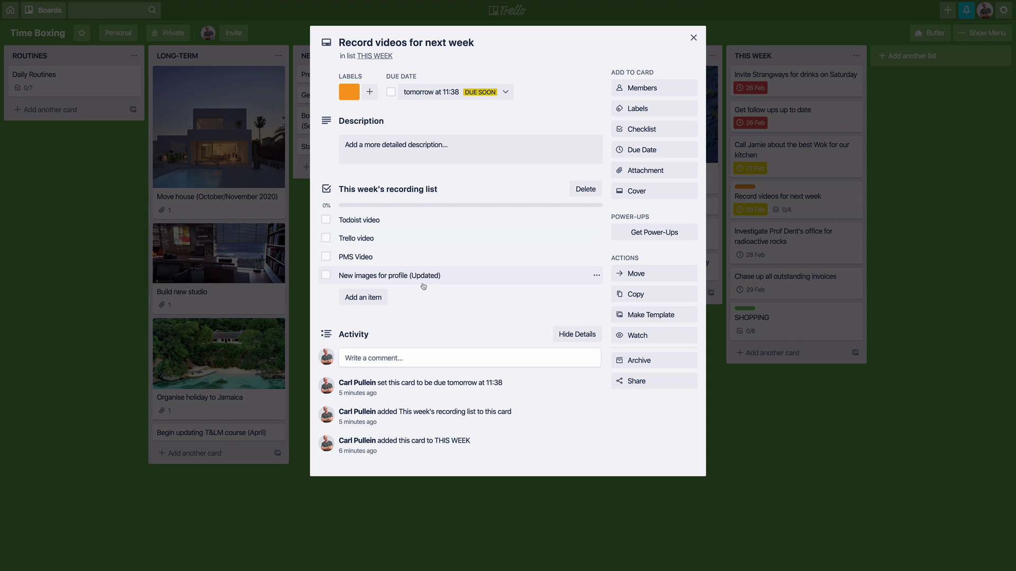
{"action": "left_click", "coordinate": [693, 40]}
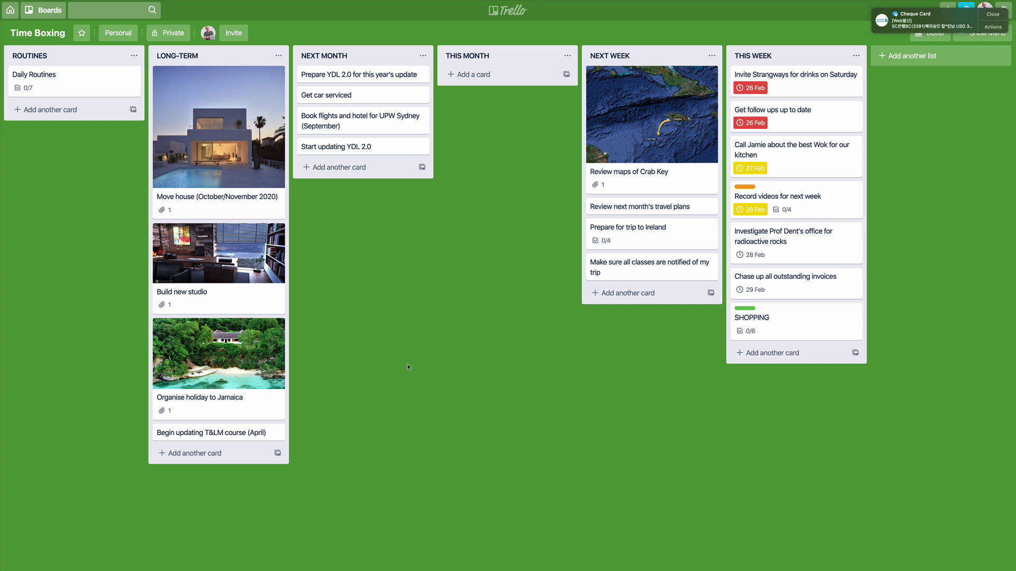
{"action": "left_click", "coordinate": [993, 13]}
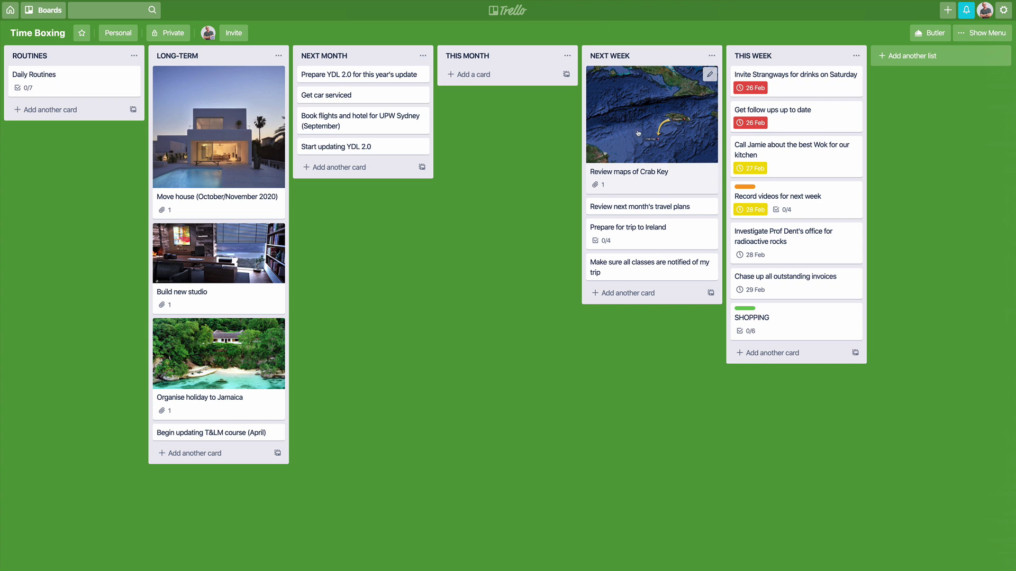
{"action": "left_click", "coordinate": [644, 128]}
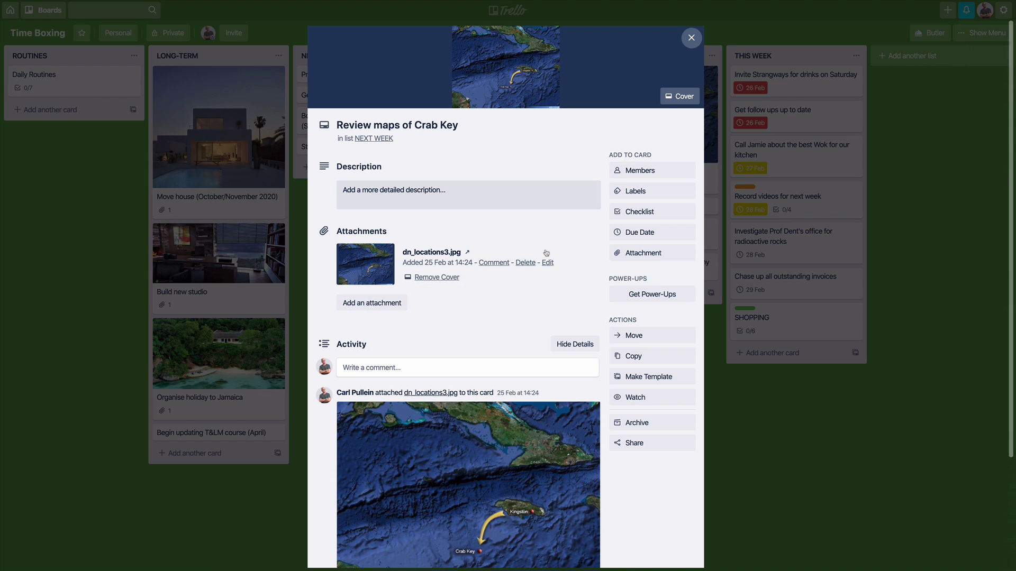
{"action": "scroll", "coordinate": [476, 337], "scroll_direction": "down", "scroll_amount": 3}
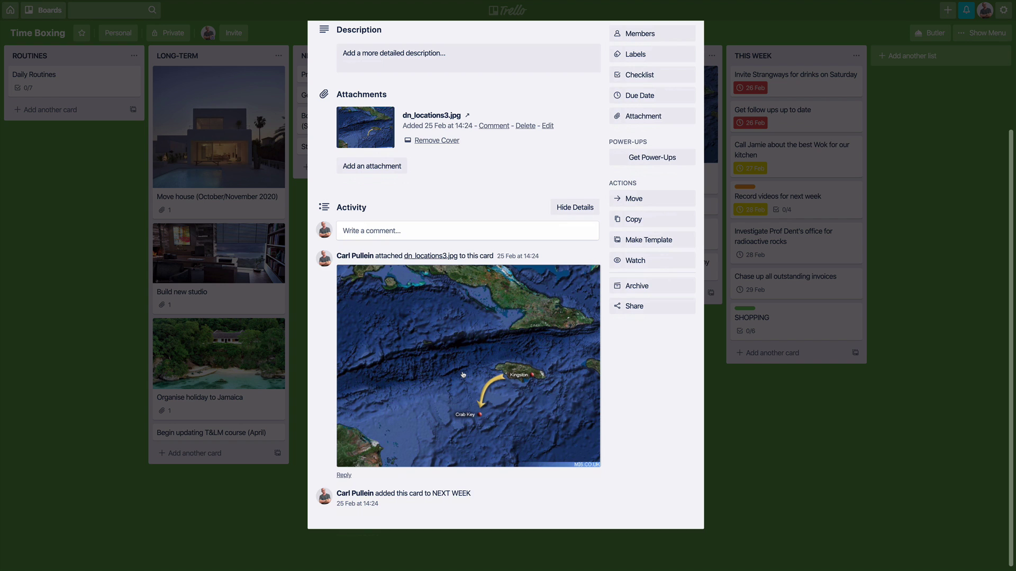
{"action": "scroll", "coordinate": [463, 374], "scroll_direction": "up", "scroll_amount": 3}
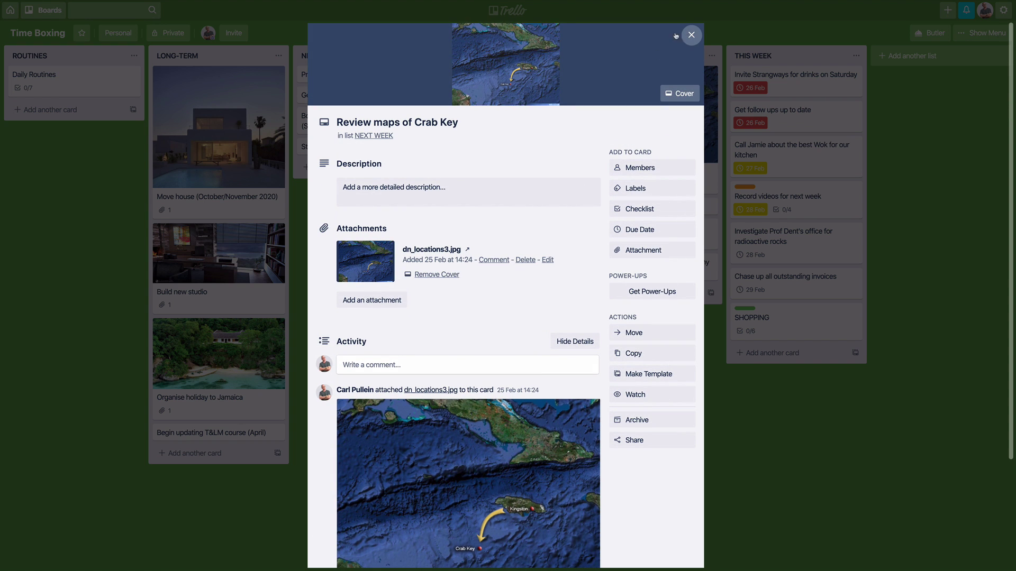
{"action": "left_click", "coordinate": [691, 35]}
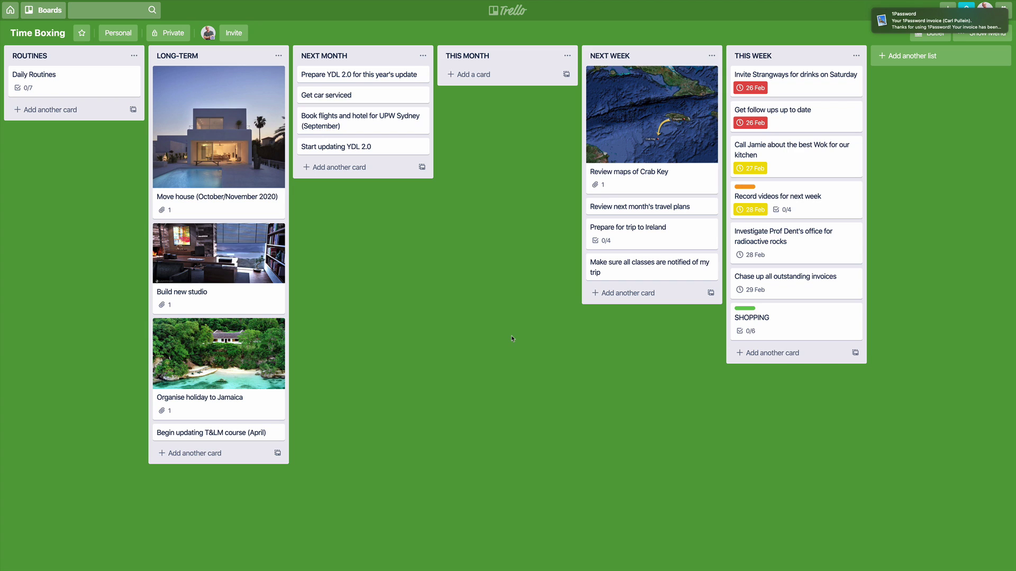
{"action": "mouse_move", "coordinate": [984, 27]}
{"action": "left_click", "coordinate": [989, 18]}
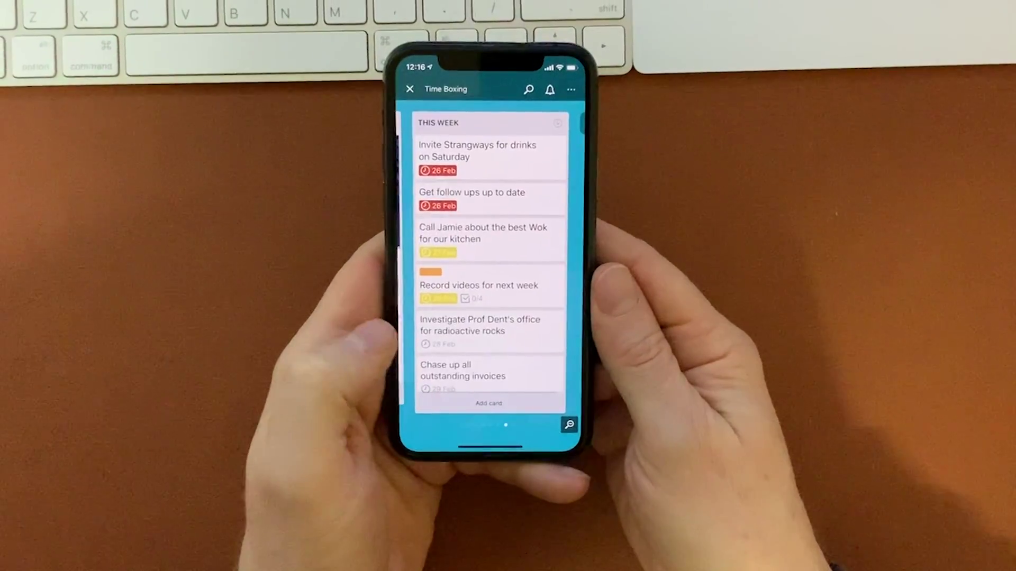
{"action": "left_click_drag", "start_coordinate": [476, 338], "coordinate": [510, 340]}
{"action": "left_click_drag", "start_coordinate": [408, 352], "coordinate": [510, 363]}
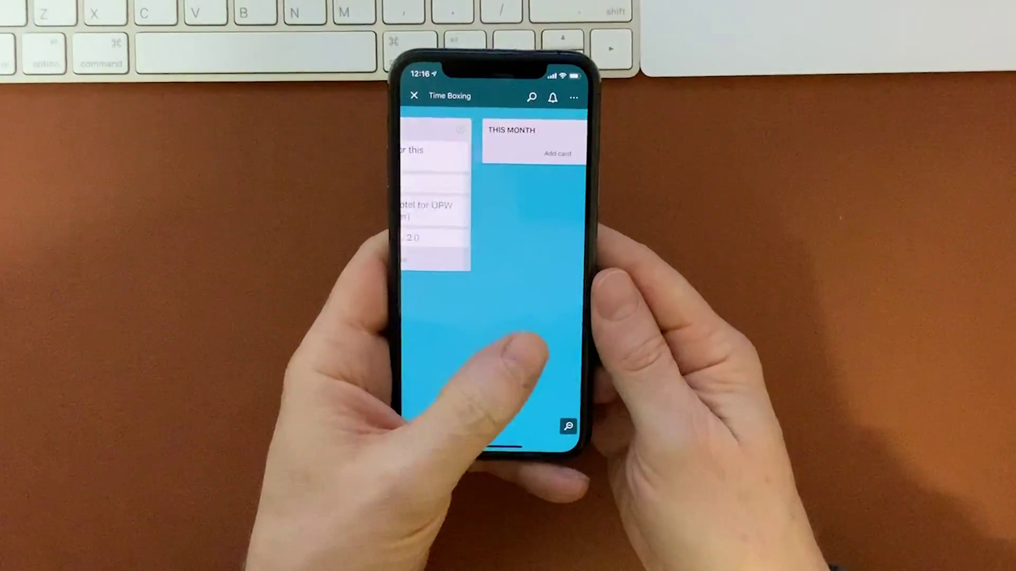
{"action": "left_click_drag", "start_coordinate": [410, 338], "coordinate": [522, 352]}
{"action": "left_click_drag", "start_coordinate": [449, 338], "coordinate": [488, 374]}
{"action": "left_click_drag", "start_coordinate": [412, 344], "coordinate": [508, 349]}
{"action": "left_click_drag", "start_coordinate": [420, 341], "coordinate": [507, 341]}
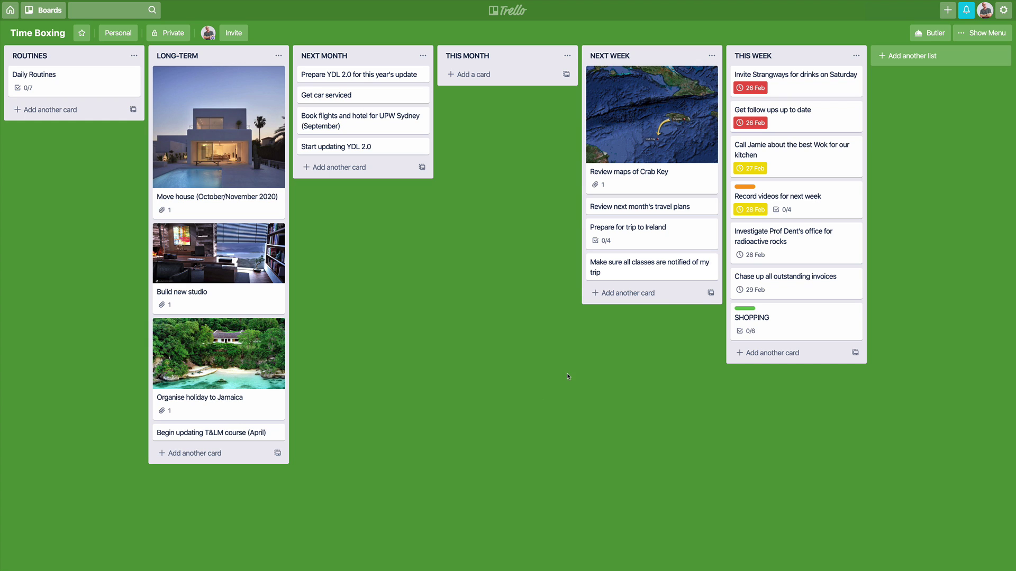
Preview blue, pink and red as solid board background colours.
{"action": "left_click", "coordinate": [997, 34]}
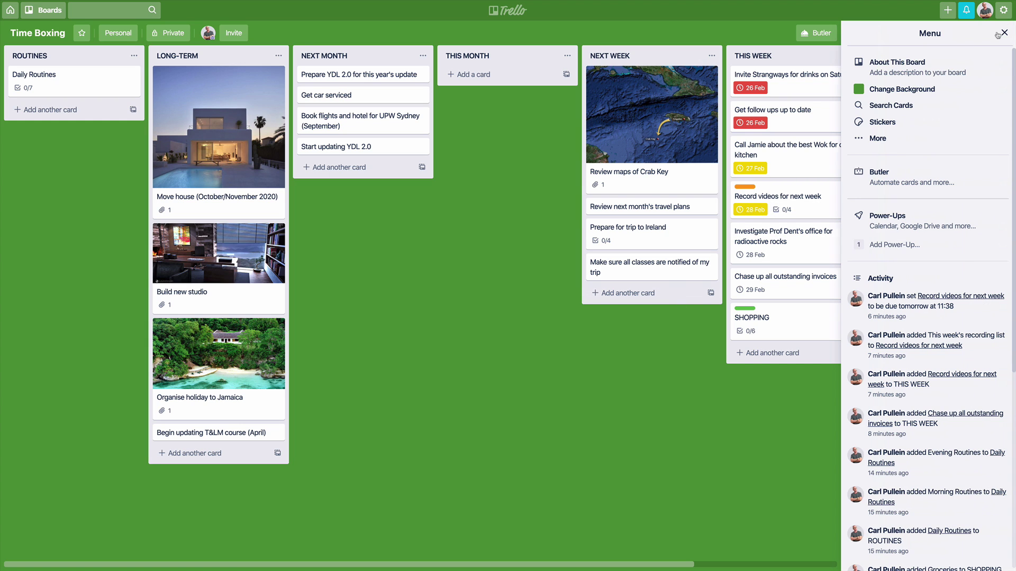
{"action": "left_click", "coordinate": [915, 90]}
{"action": "left_click", "coordinate": [963, 90]}
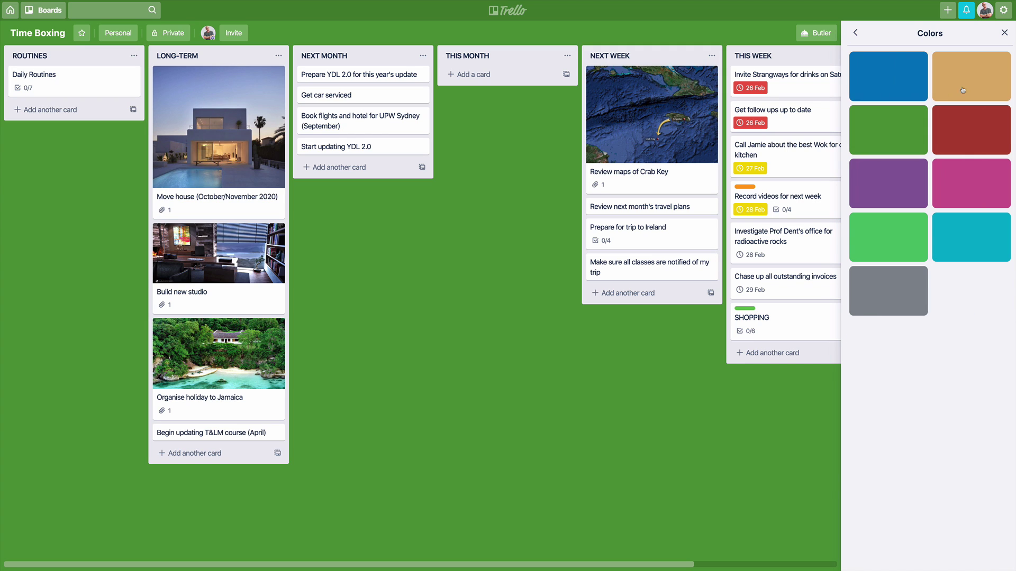
{"action": "left_click", "coordinate": [898, 86]}
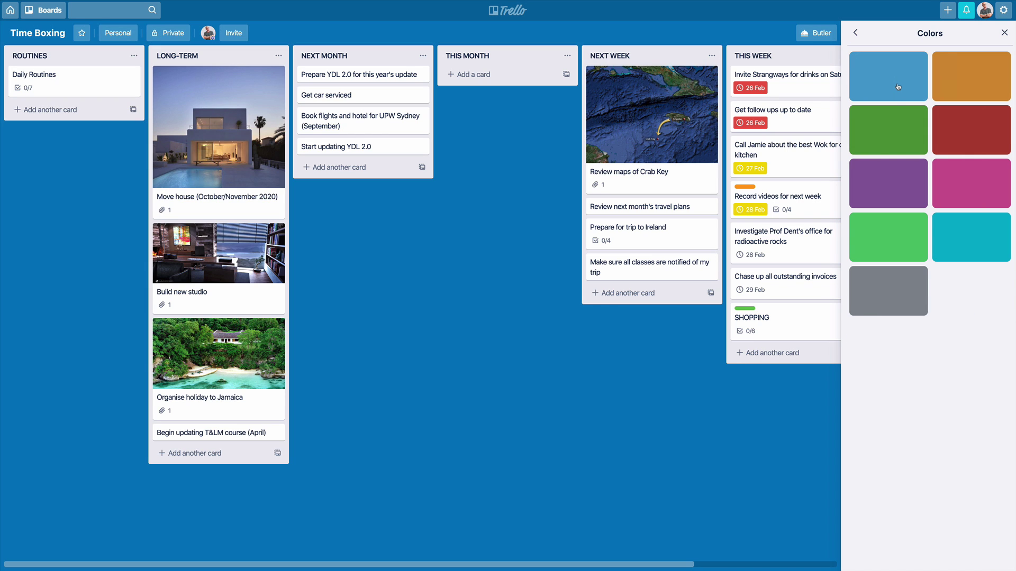
{"action": "left_click", "coordinate": [941, 180]}
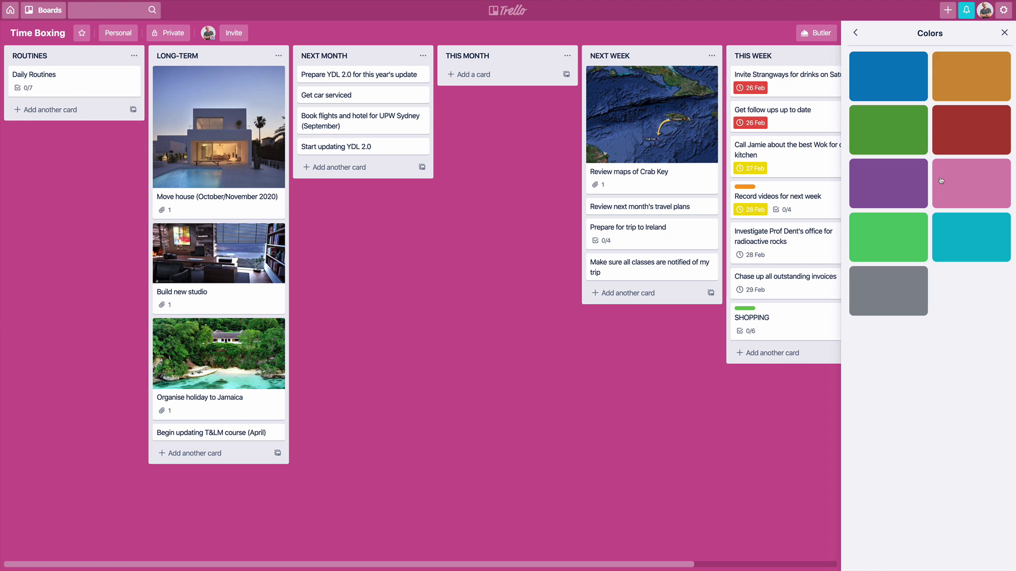
{"action": "left_click", "coordinate": [941, 143]}
Settle on a teal board background, then bring up the Unsplash photo backgrounds.
{"action": "left_click", "coordinate": [956, 230]}
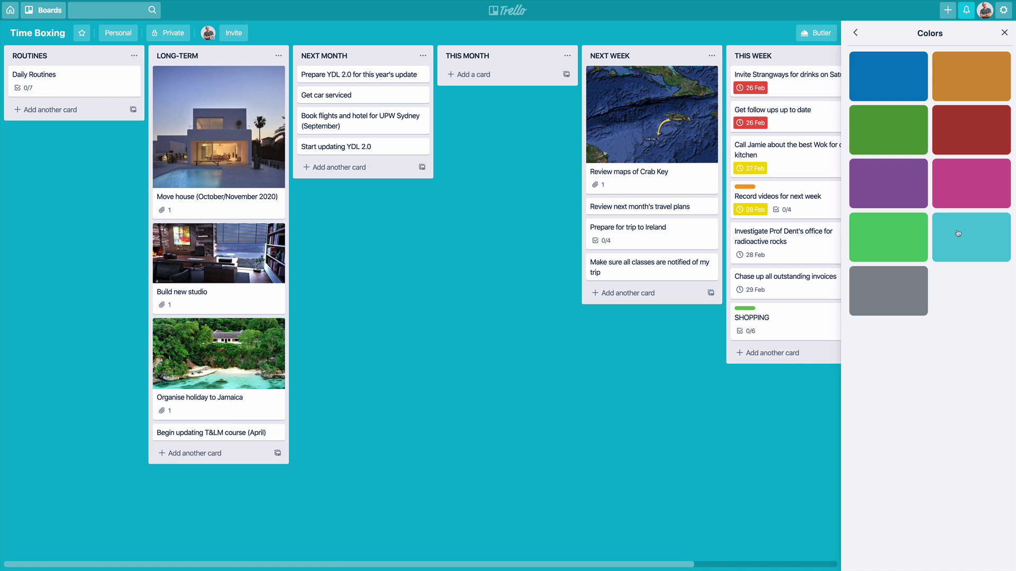
{"action": "left_click", "coordinate": [854, 35]}
{"action": "left_click", "coordinate": [876, 61]}
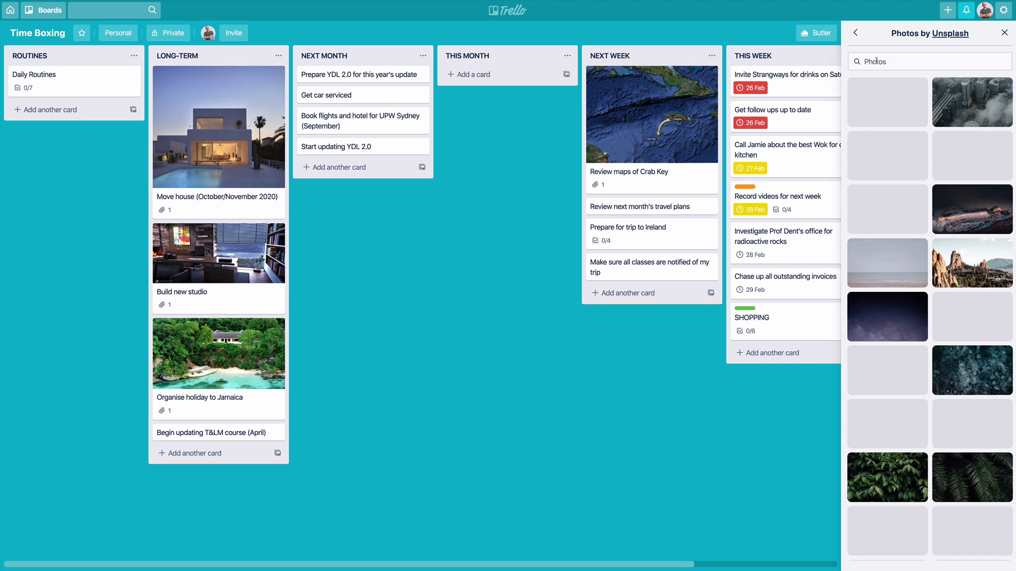
Try the beach grass photo, then settle on the desert road Unsplash photo as background.
{"action": "left_click", "coordinate": [908, 249]}
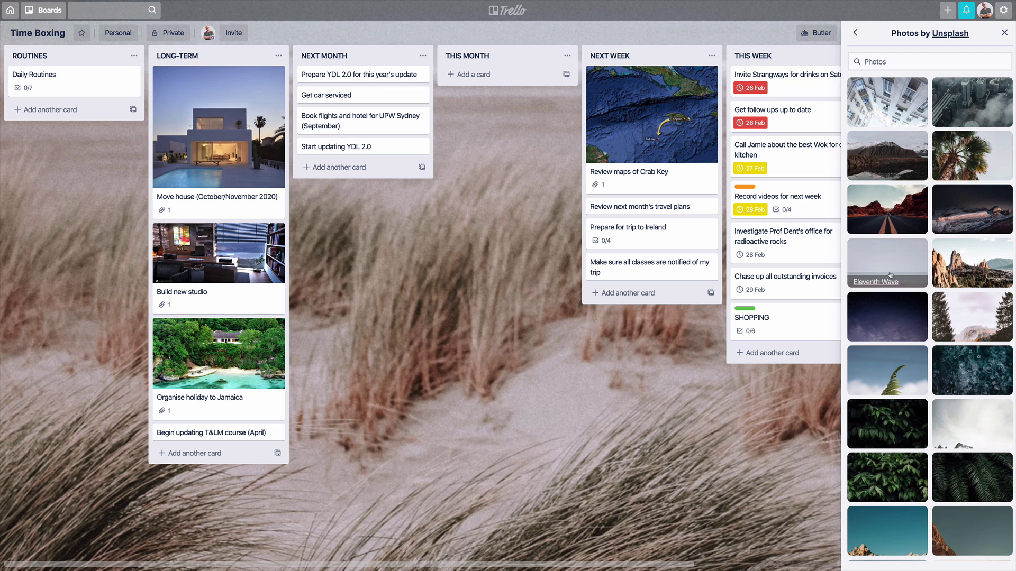
{"action": "left_click", "coordinate": [892, 211]}
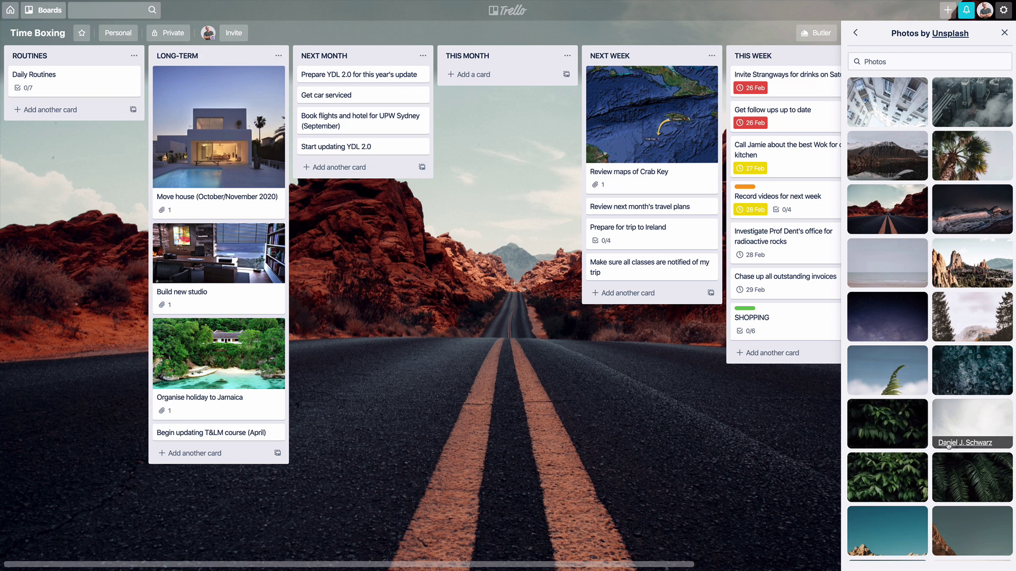
{"action": "scroll", "coordinate": [947, 446], "scroll_direction": "down", "scroll_amount": 3}
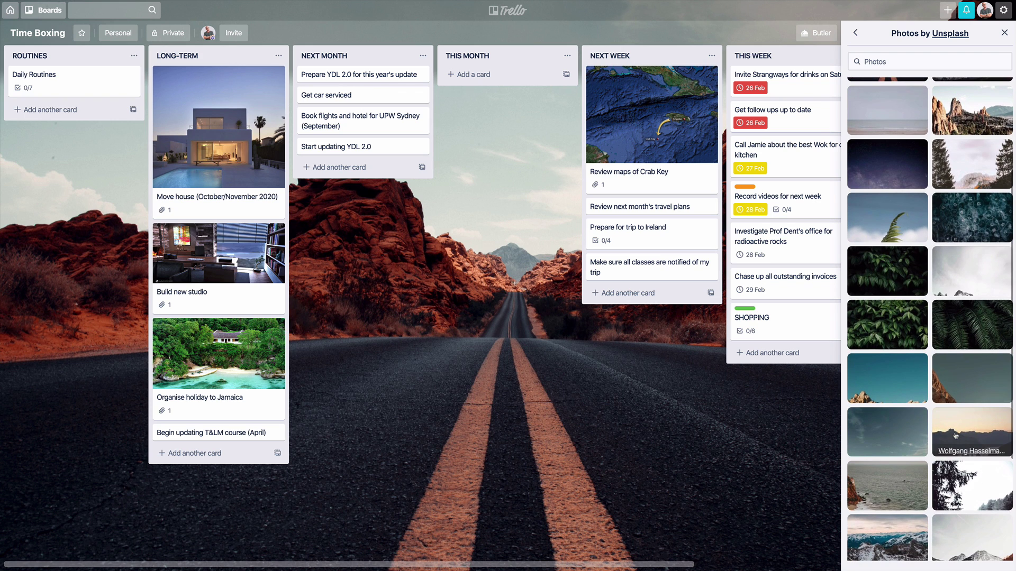
{"action": "scroll", "coordinate": [956, 435], "scroll_direction": "up", "scroll_amount": 3}
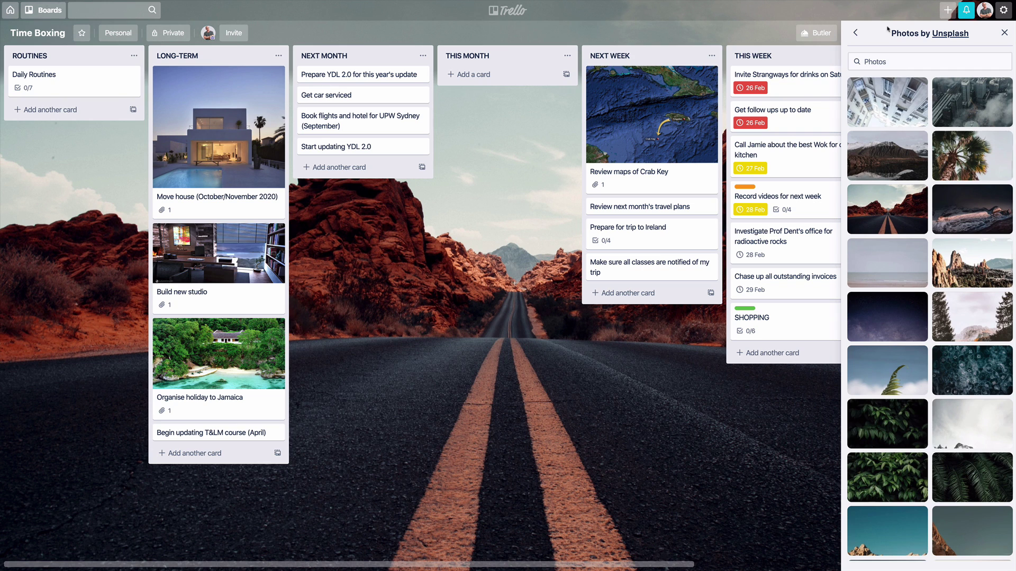
{"action": "left_click", "coordinate": [856, 33]}
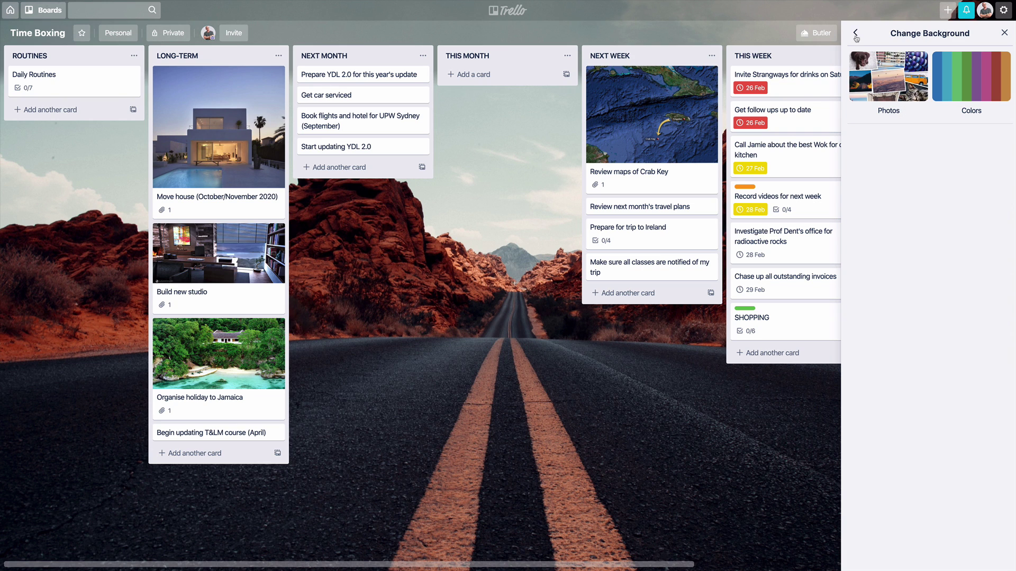
{"action": "left_click", "coordinate": [959, 88]}
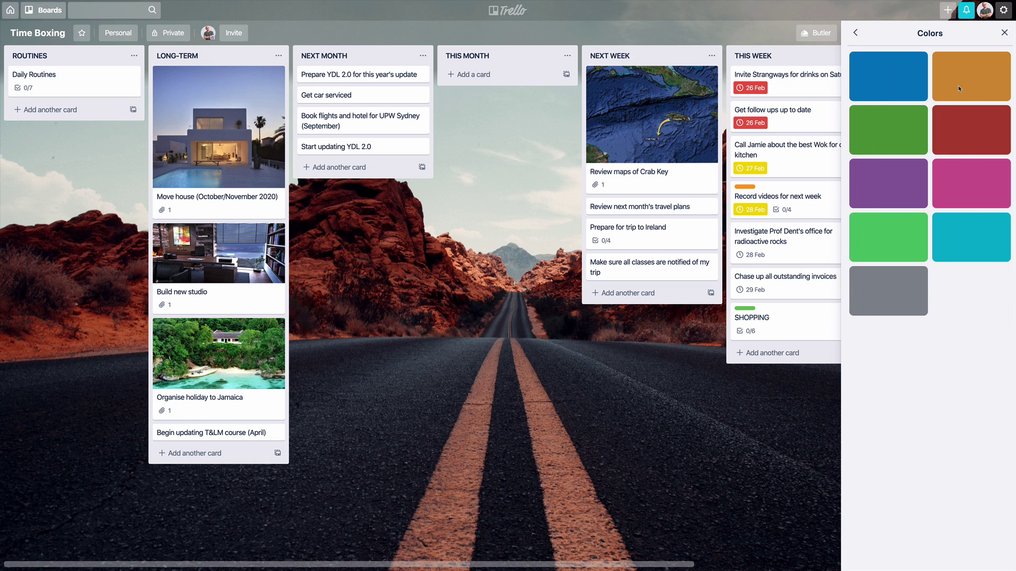
Replace the desert road photo with a solid teal background and close the side menu.
{"action": "left_click", "coordinate": [964, 231]}
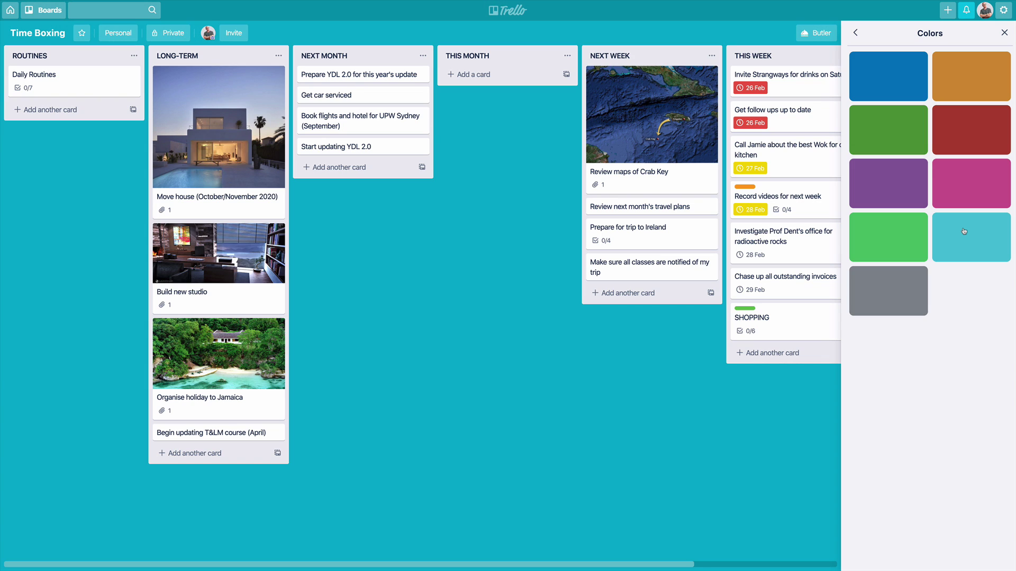
{"action": "left_click", "coordinate": [1004, 32]}
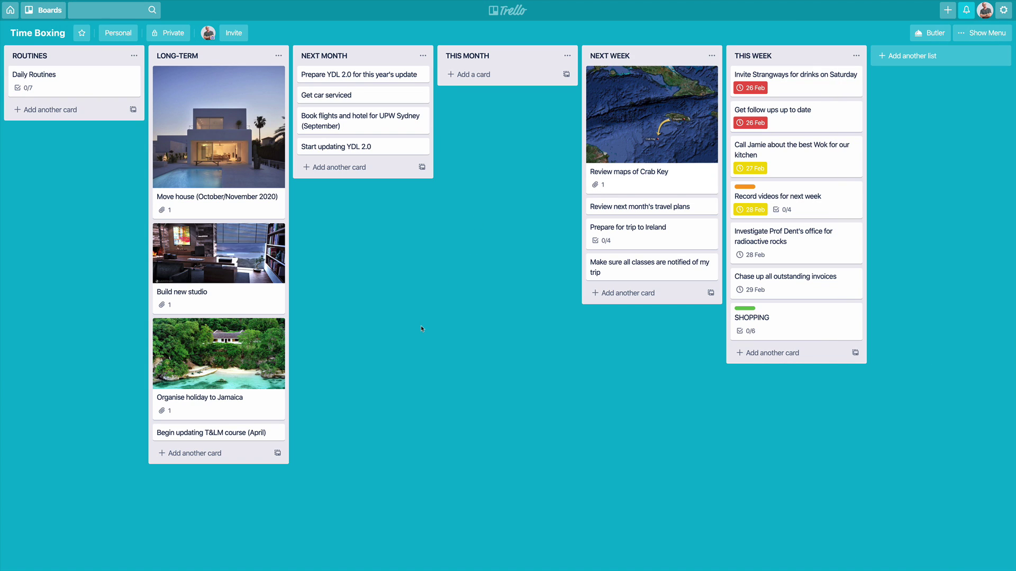